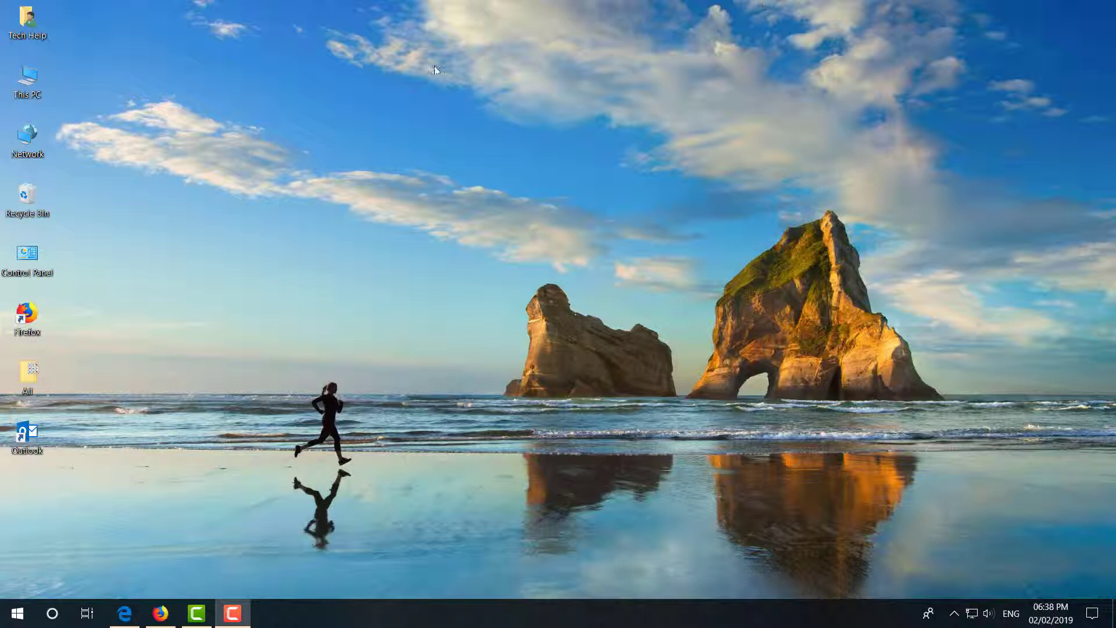
Search Bing for 'grammarly for office' and open the 'Grammarly for MS Word and Outlook' result
click(124, 614)
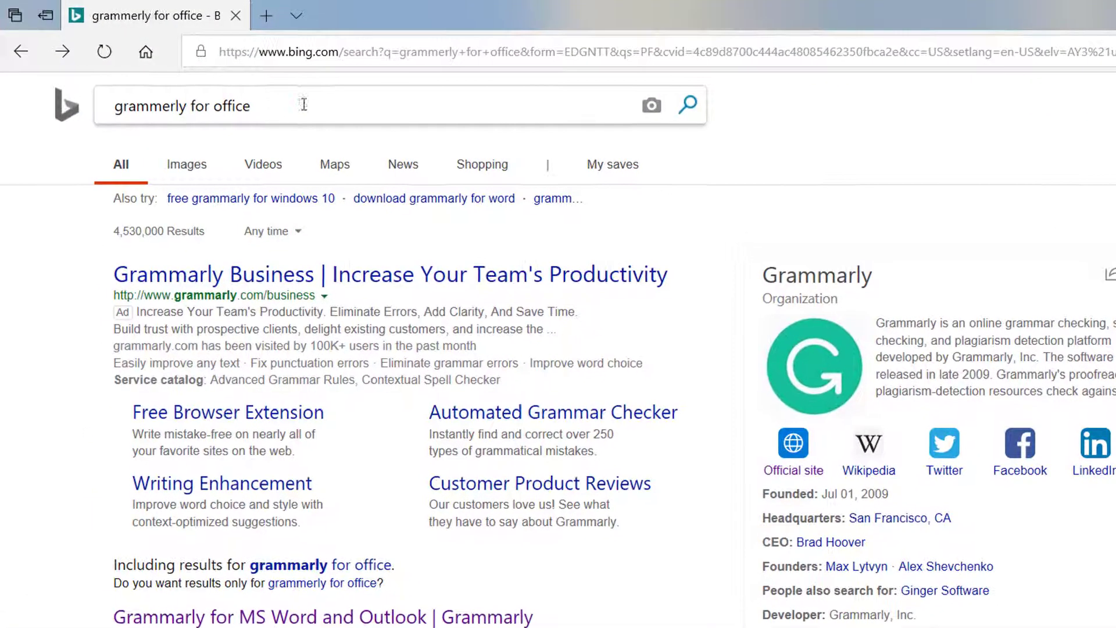
click(303, 104)
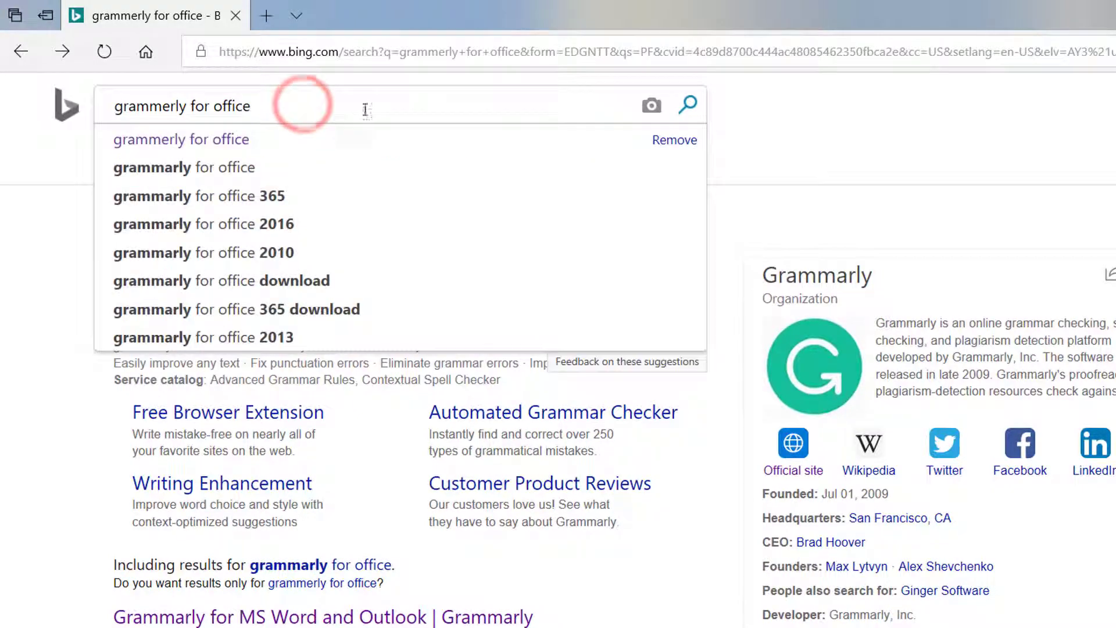
click(689, 106)
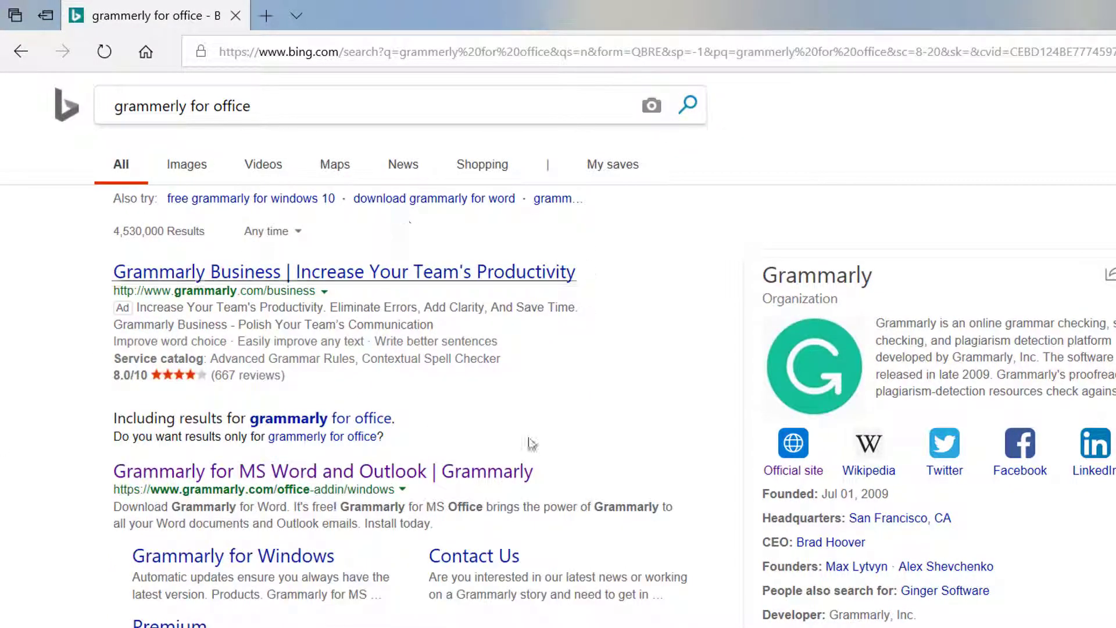
scroll(472, 489, down, 1)
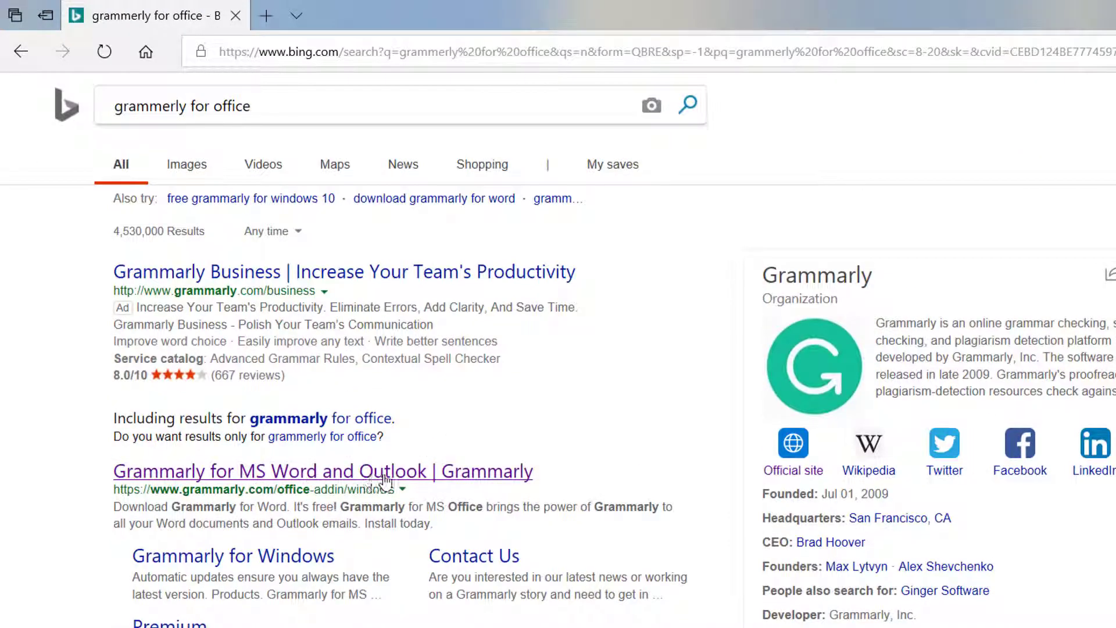
click(429, 478)
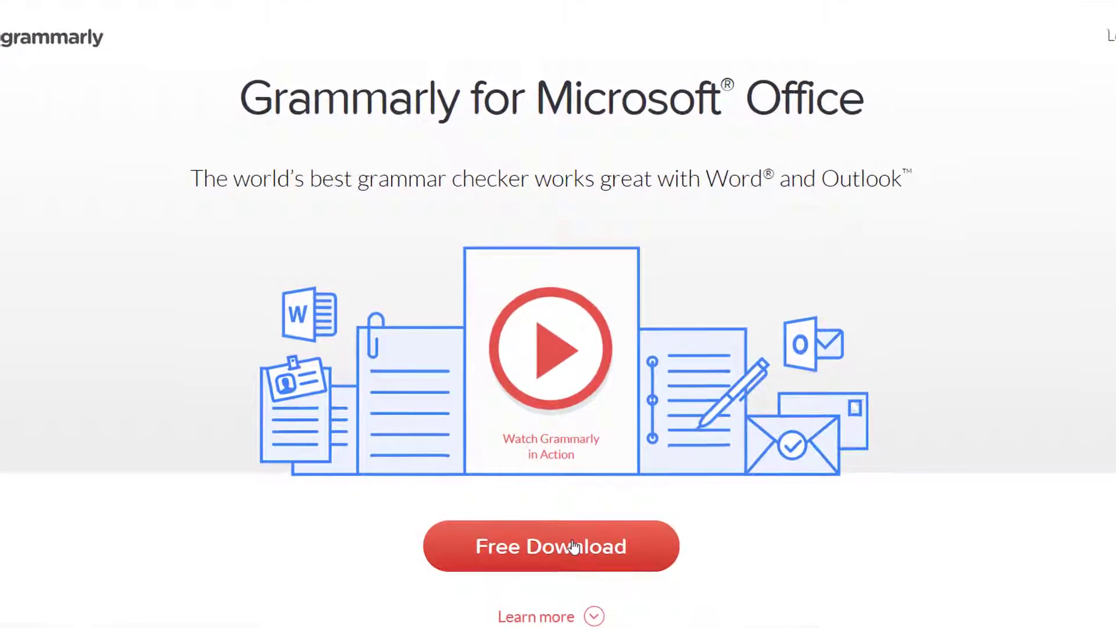
Choose Free Download and sign up for a free account with name, email and password
click(579, 546)
click(530, 376)
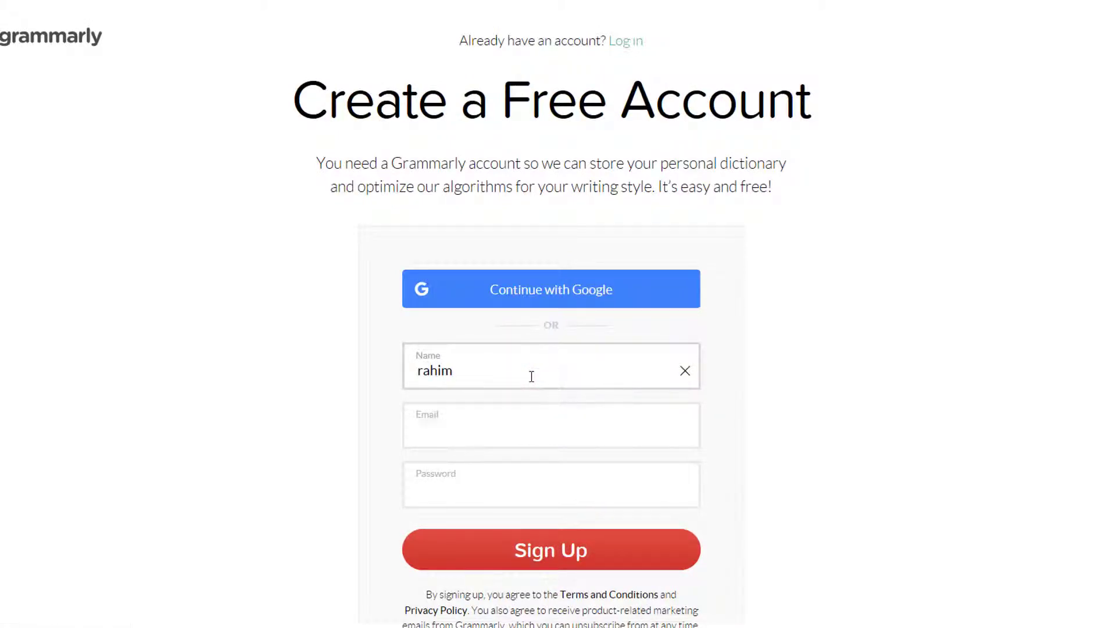
key(Tab)
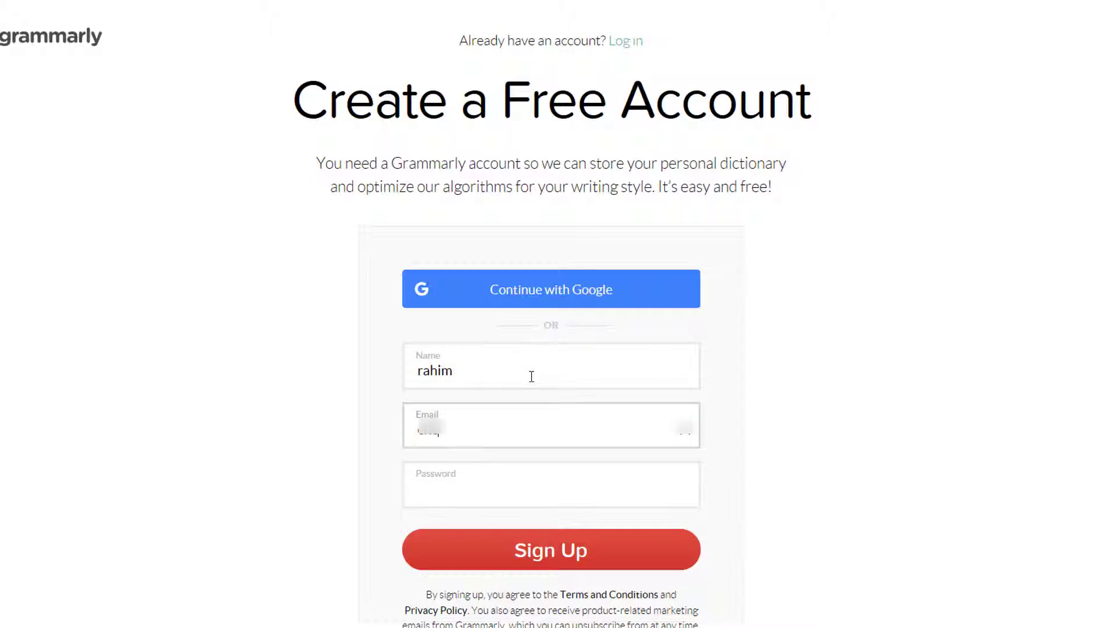
key(Tab)
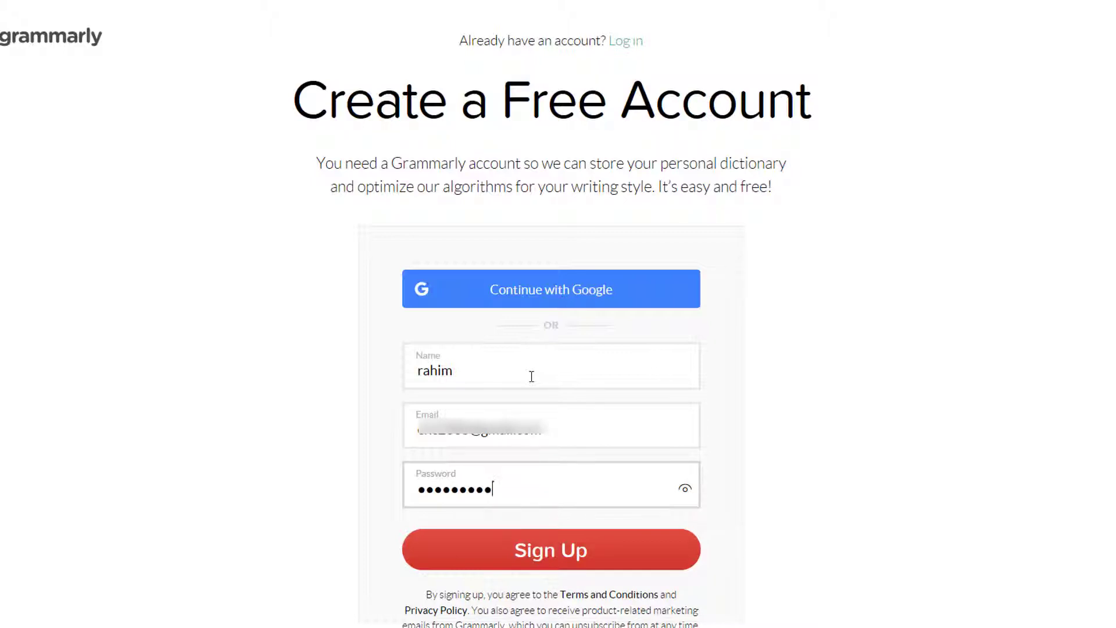
click(599, 556)
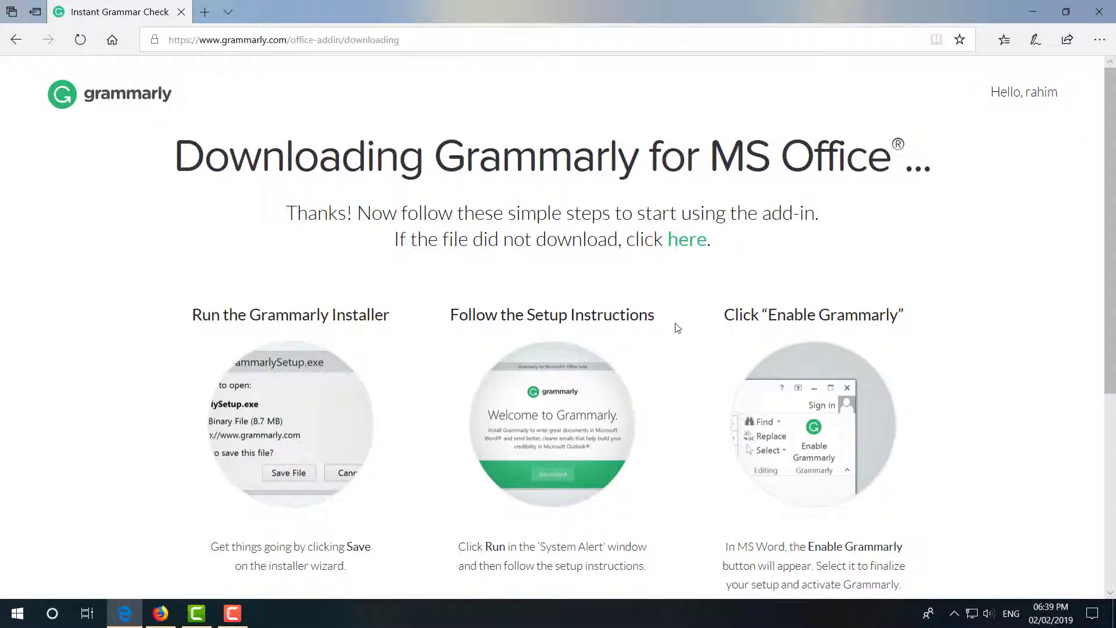
Save and run the GrammarlyAddInSetup installer, then minimise the browser
click(688, 240)
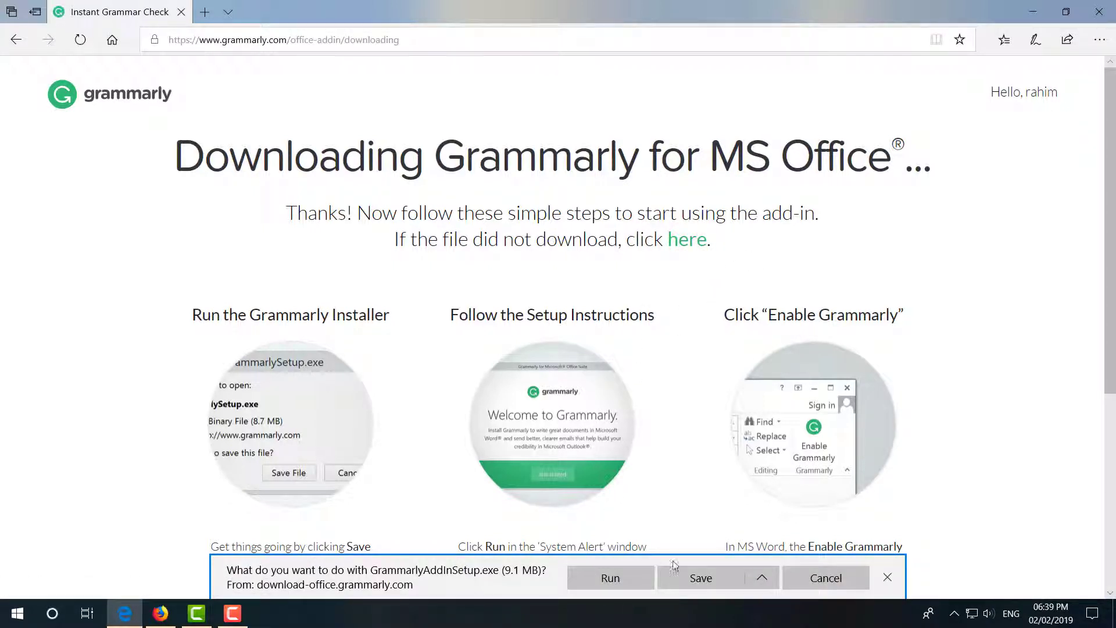
click(701, 578)
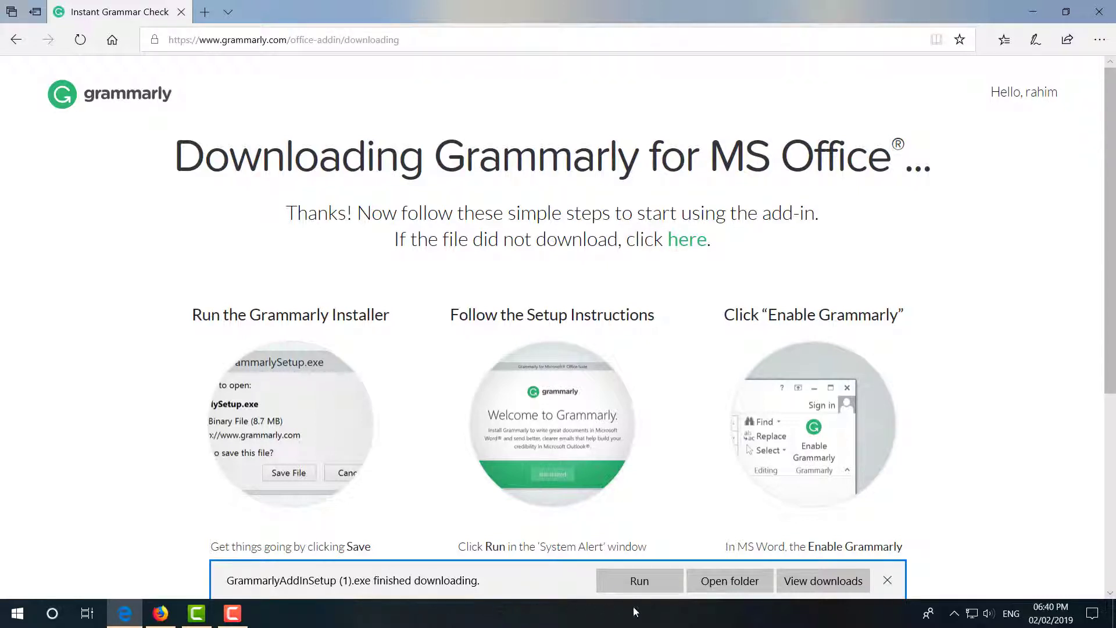
click(639, 581)
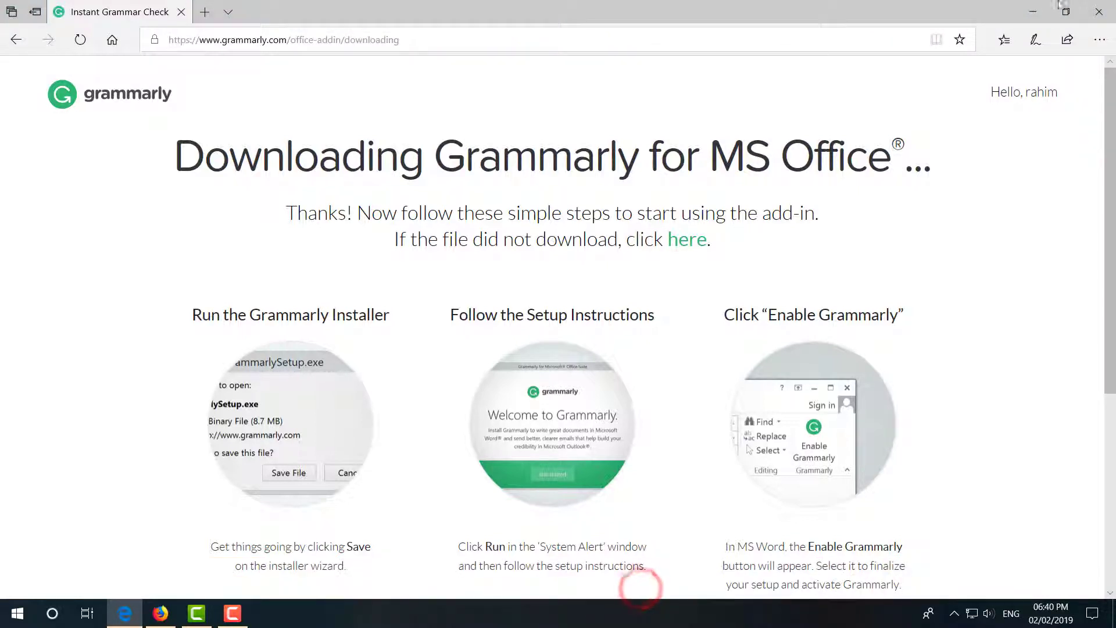
click(1034, 12)
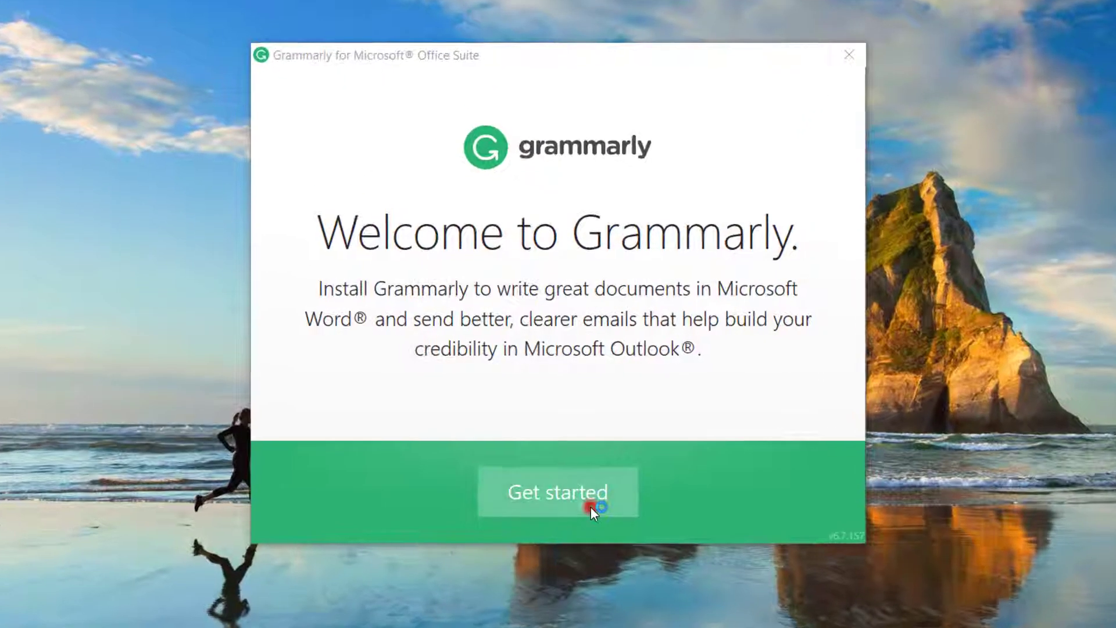
Install Grammarly for Word and Outlook through the setup wizard and finish it
click(590, 454)
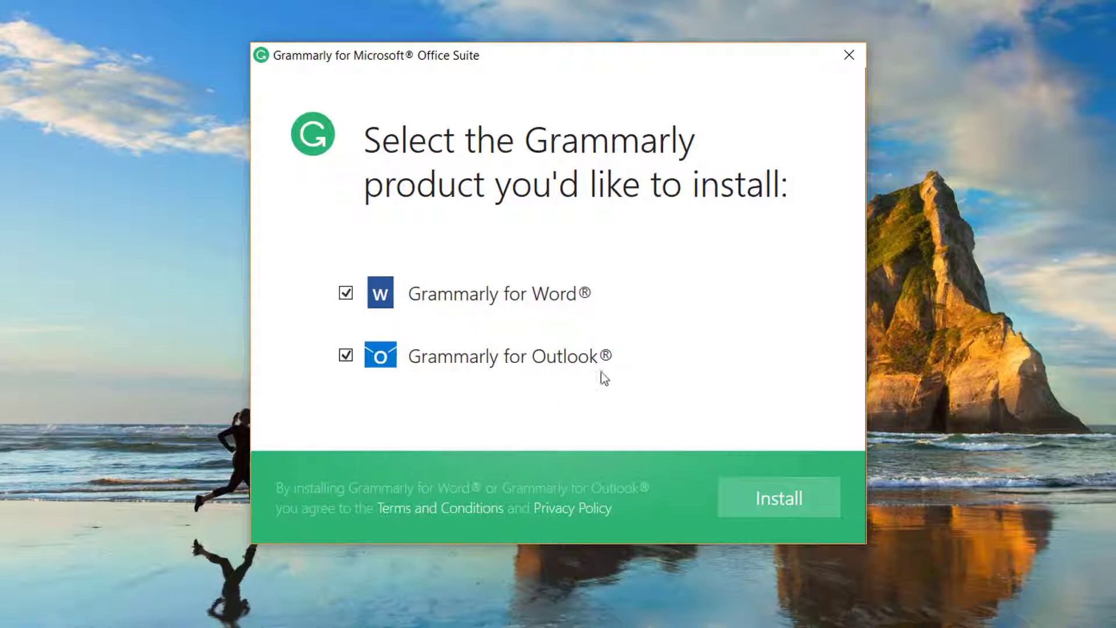
click(789, 498)
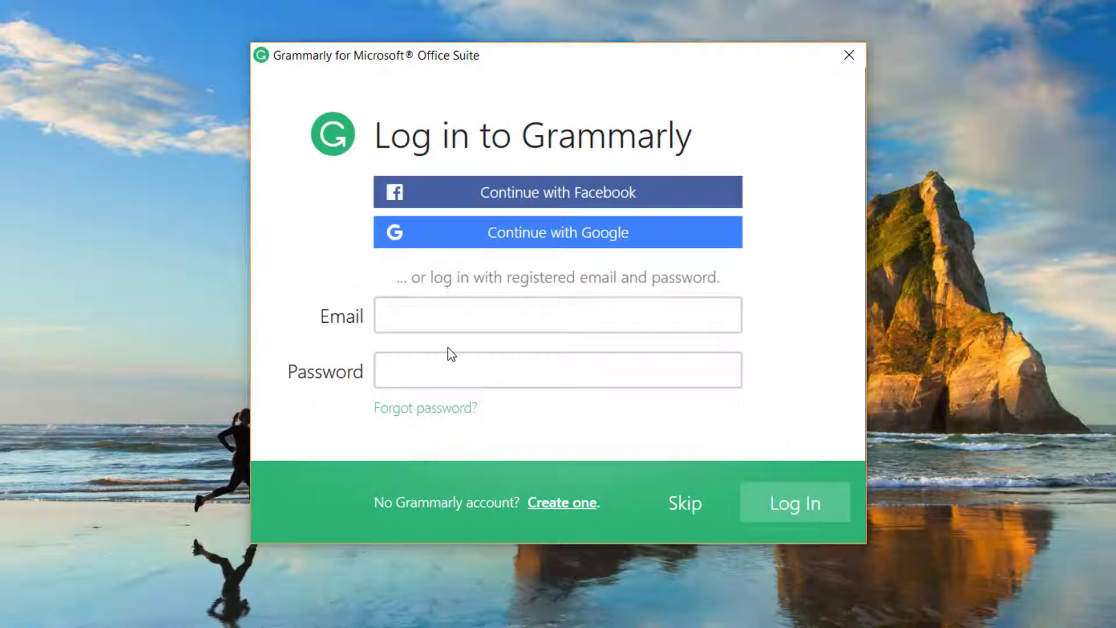
click(502, 310)
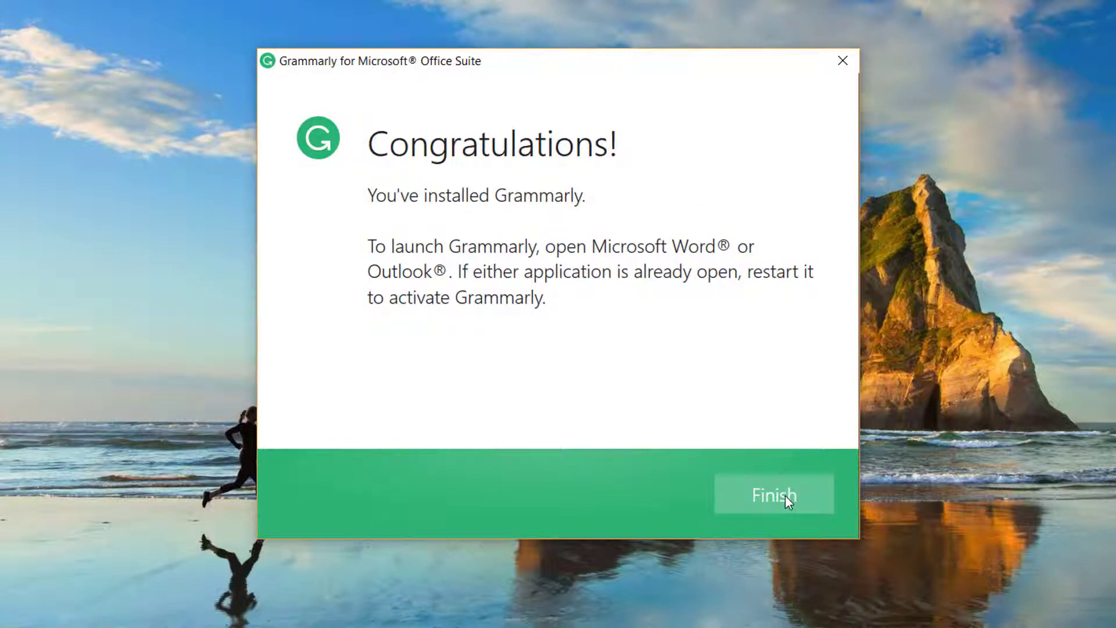
click(785, 494)
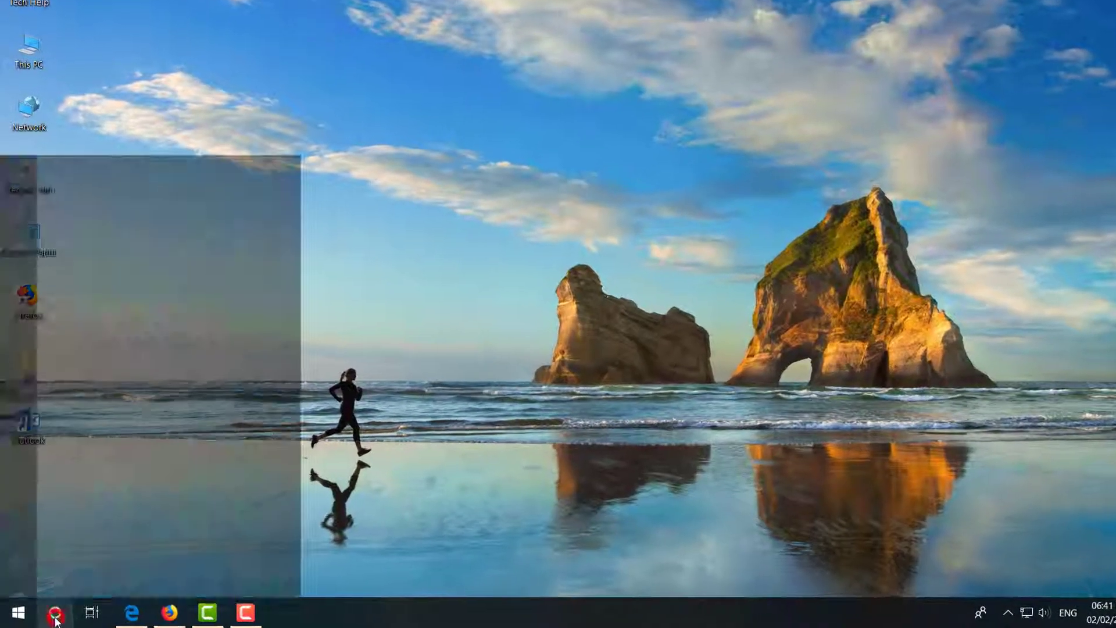
Launch Word from a taskbar search for 'word'
click(50, 614)
text(word)
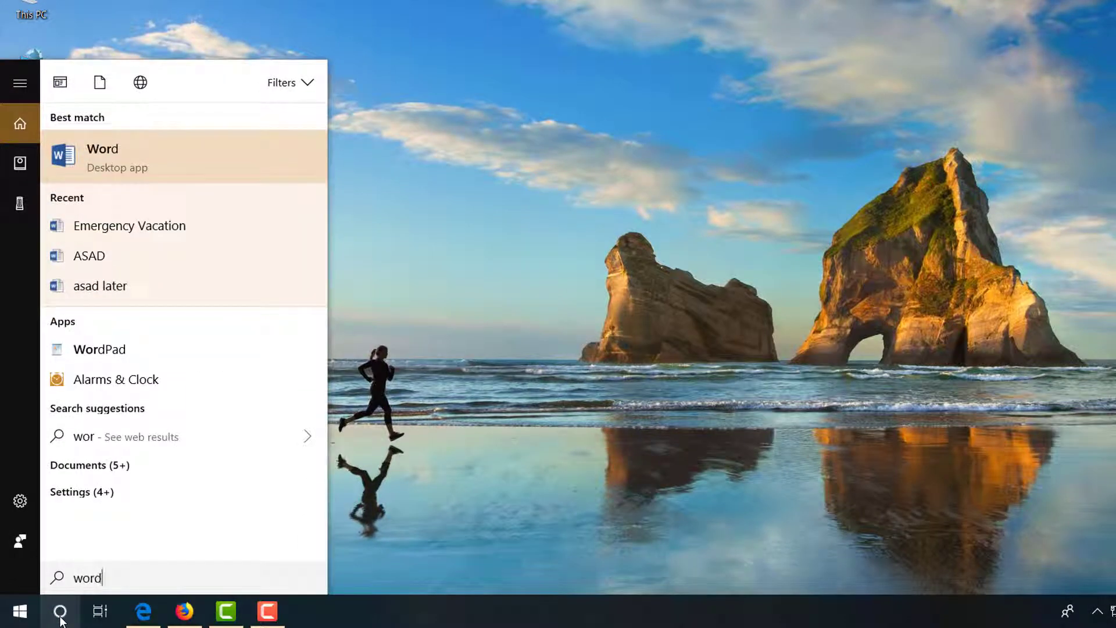
click(87, 165)
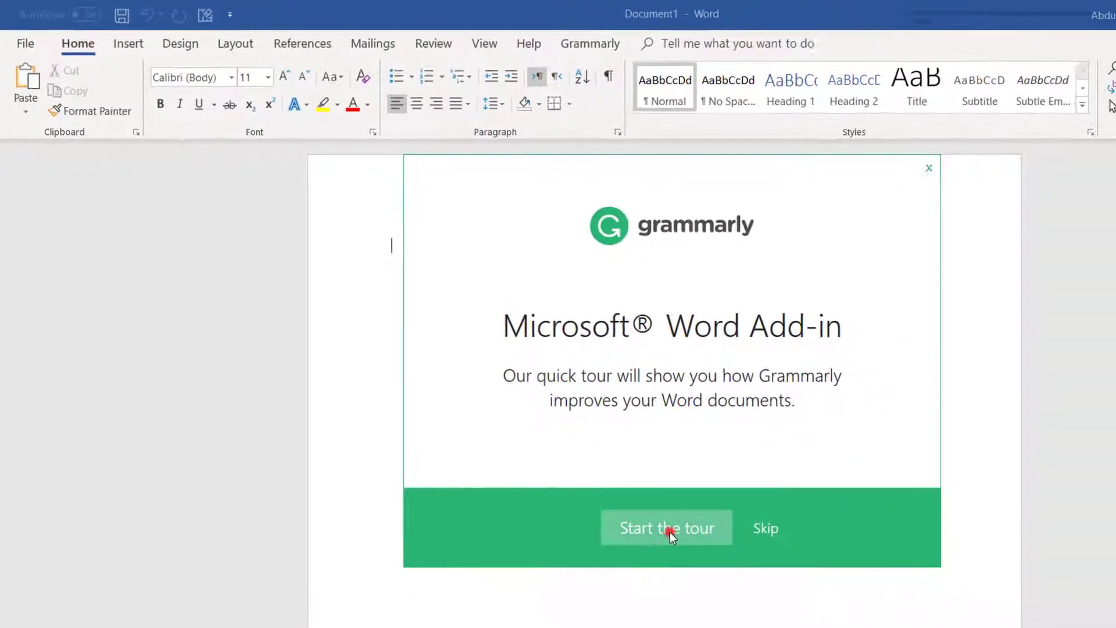
Step through the Grammarly quick tour with Next and Finish
click(712, 566)
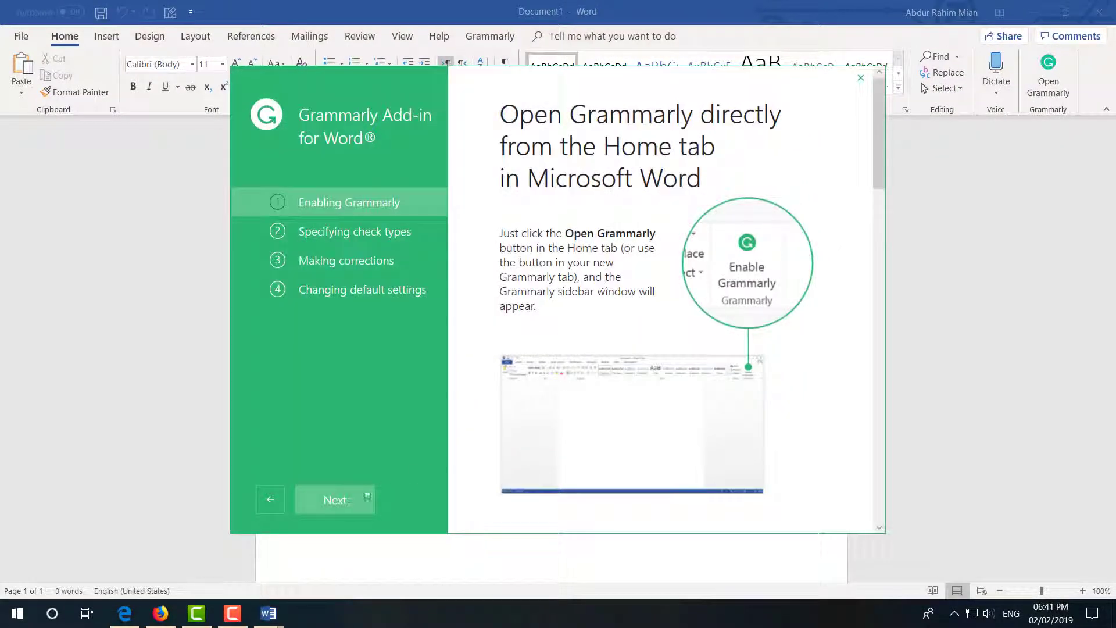
click(338, 501)
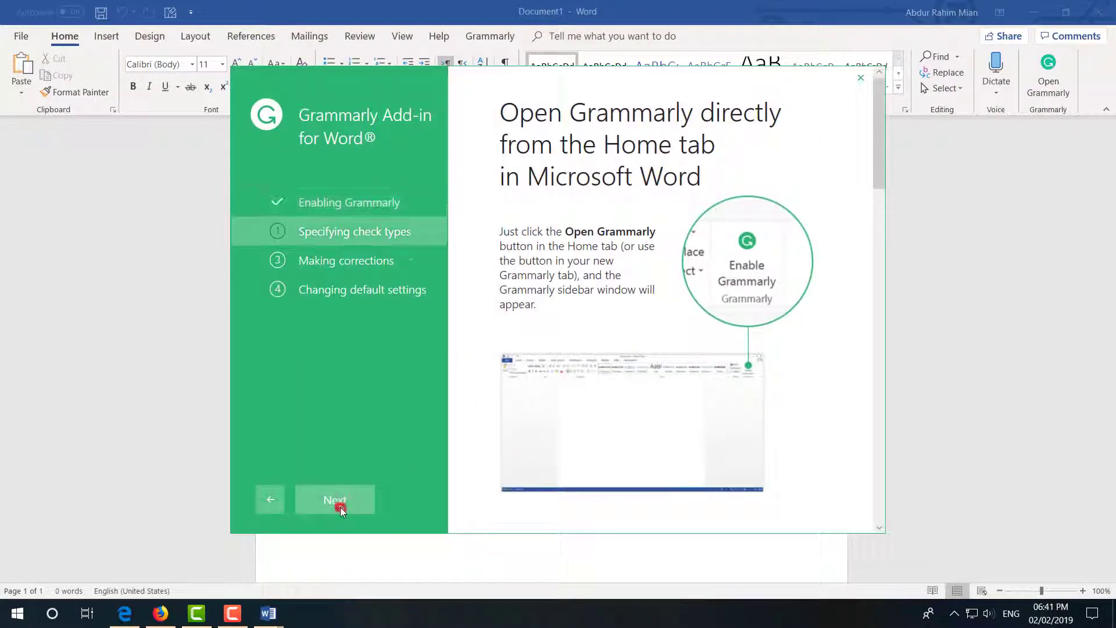
click(340, 503)
click(342, 502)
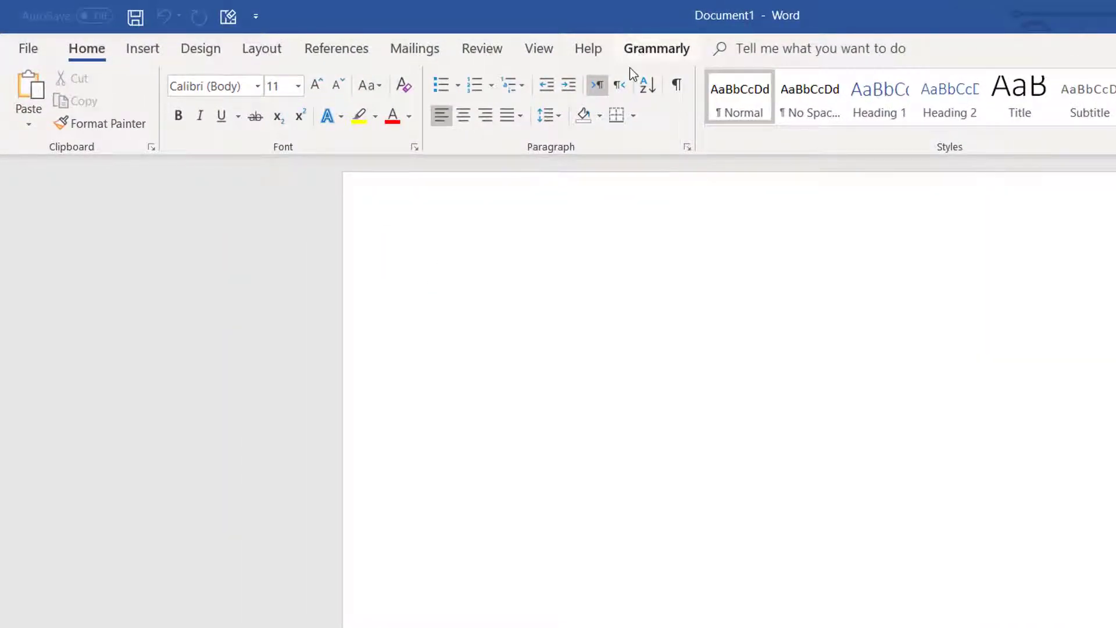
Type 'Hi hi how areee you' in the blank document and select the line
click(661, 51)
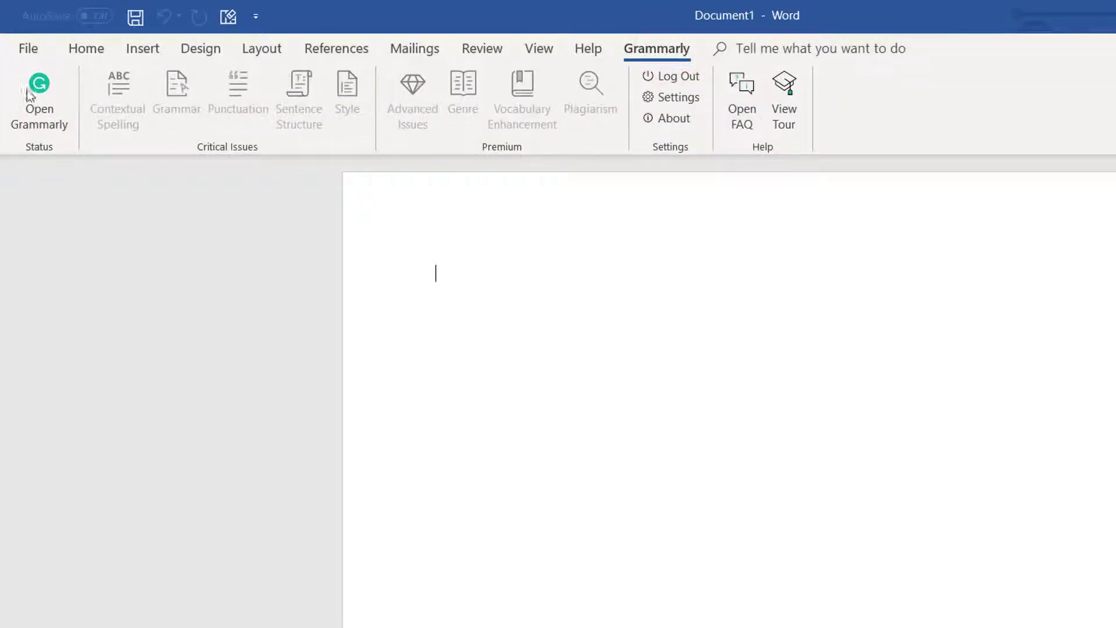
click(39, 100)
click(87, 48)
text(Hi)
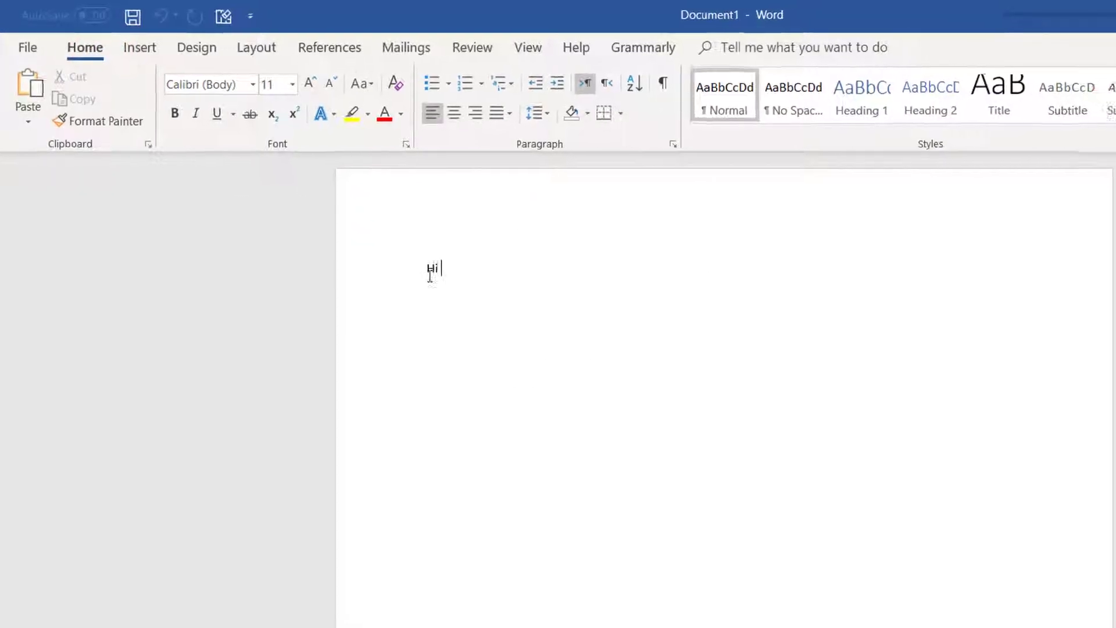
text( hi how areee you)
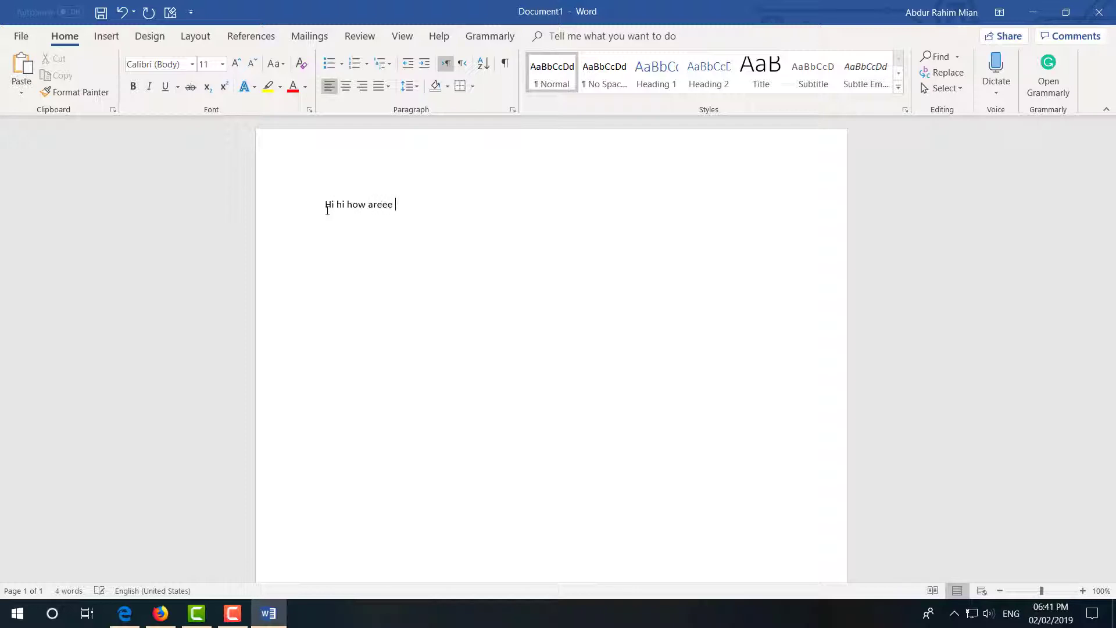
key(Return)
triple_click(417, 203)
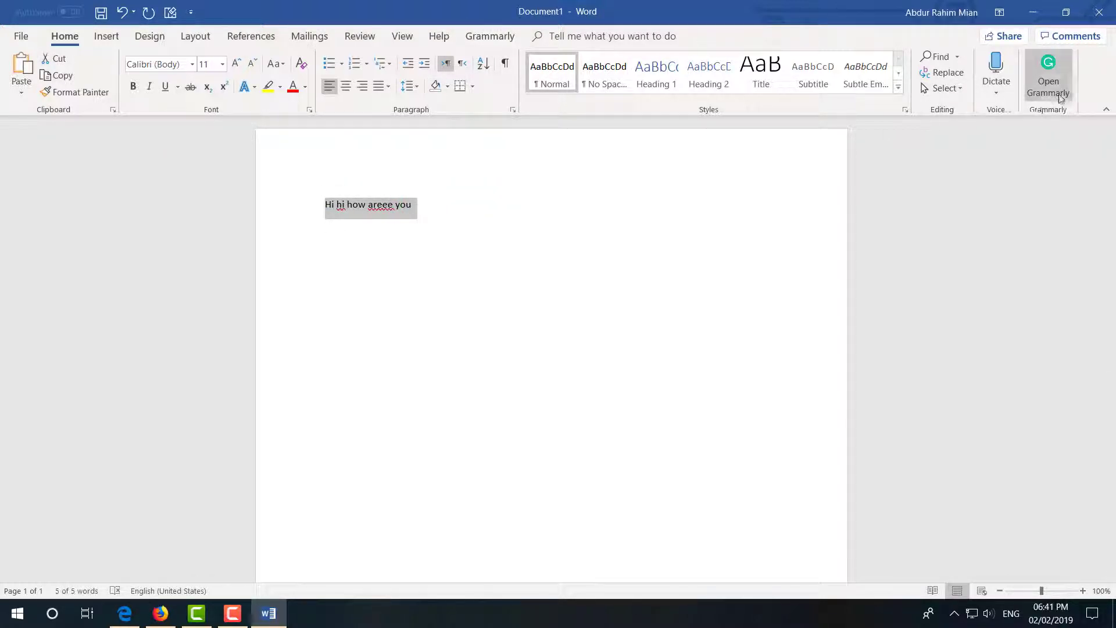
Accept Grammarly's 'areee → are' fix in the sidebar, then undo a test line
click(1062, 74)
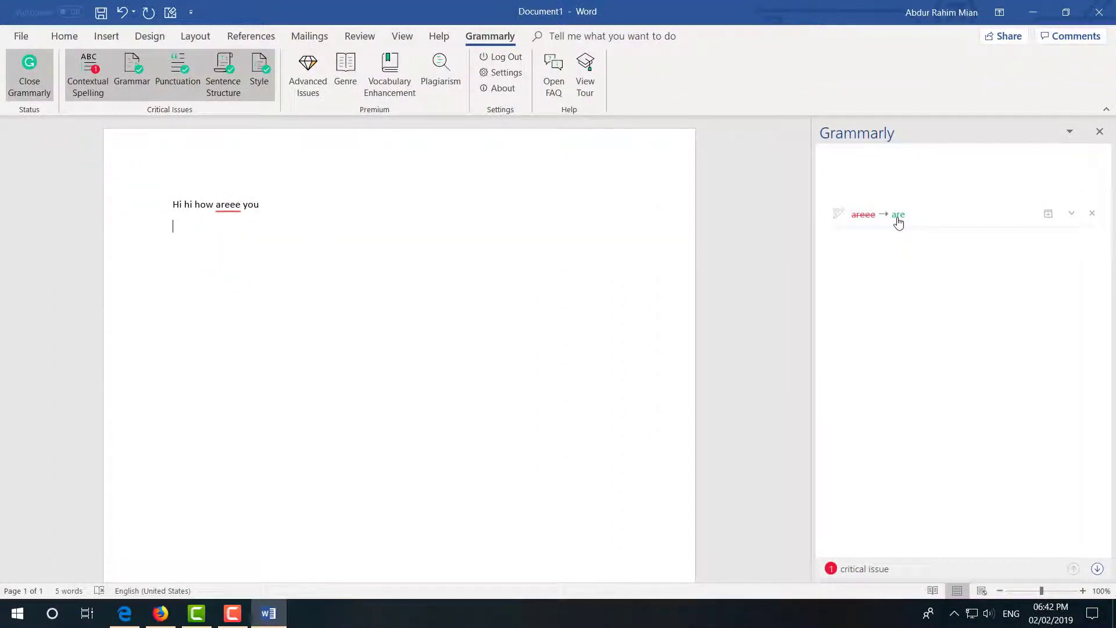
click(899, 217)
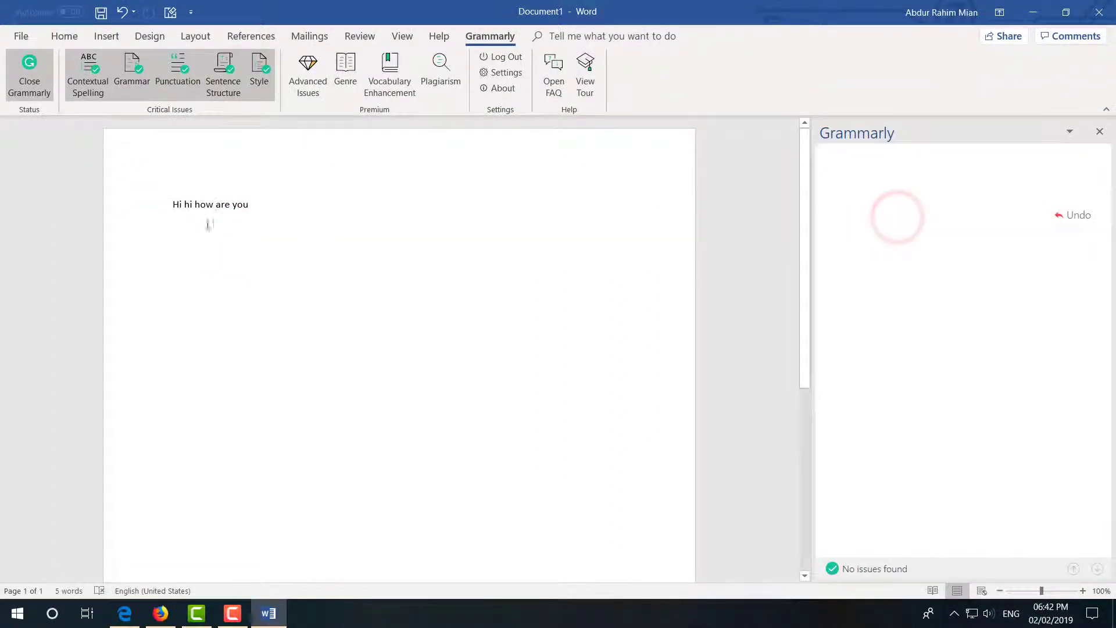
click(278, 209)
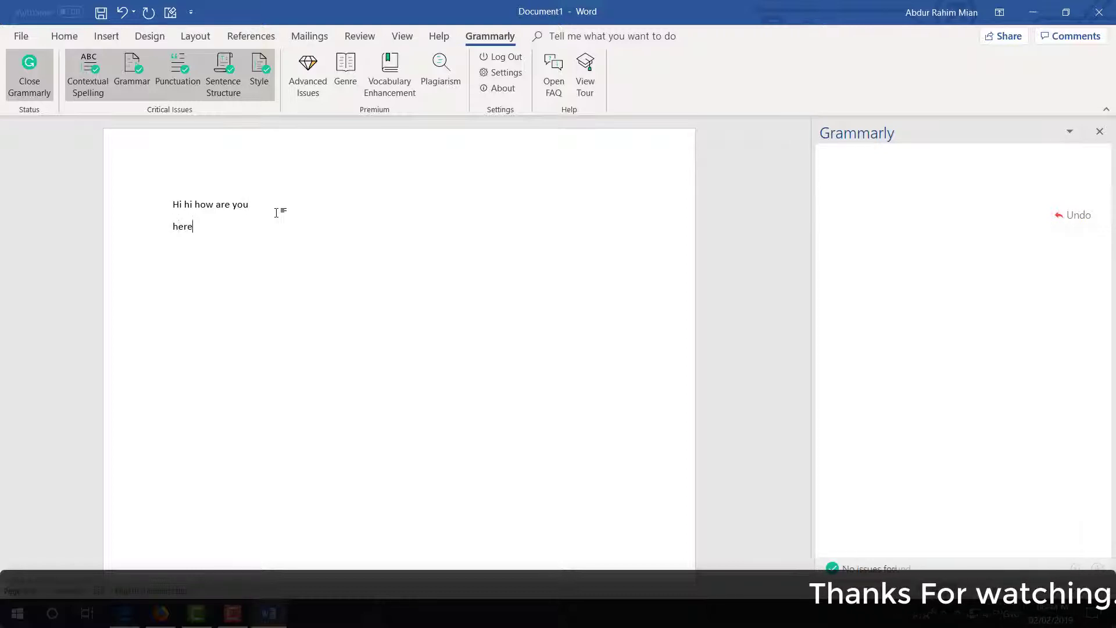
text(hi )
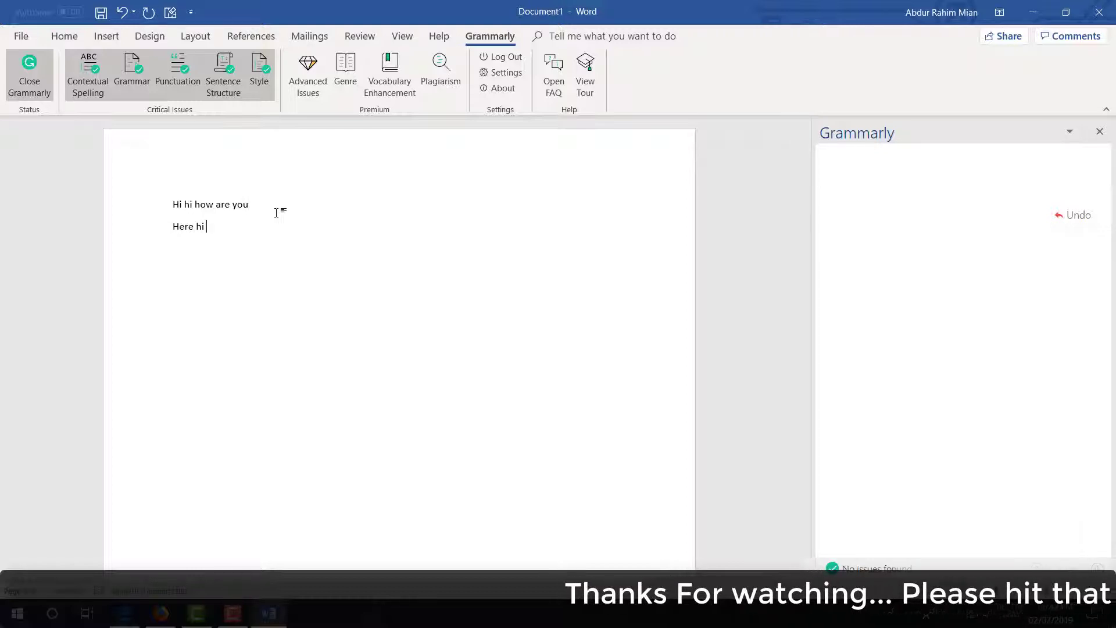
text(giveeen)
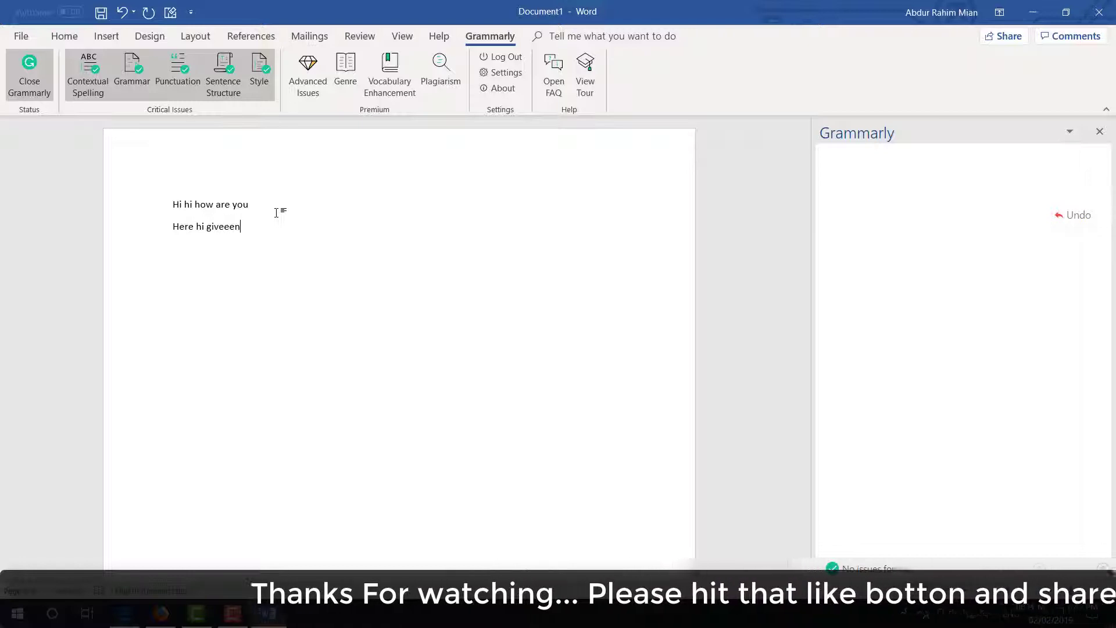
key(ctrl+z)
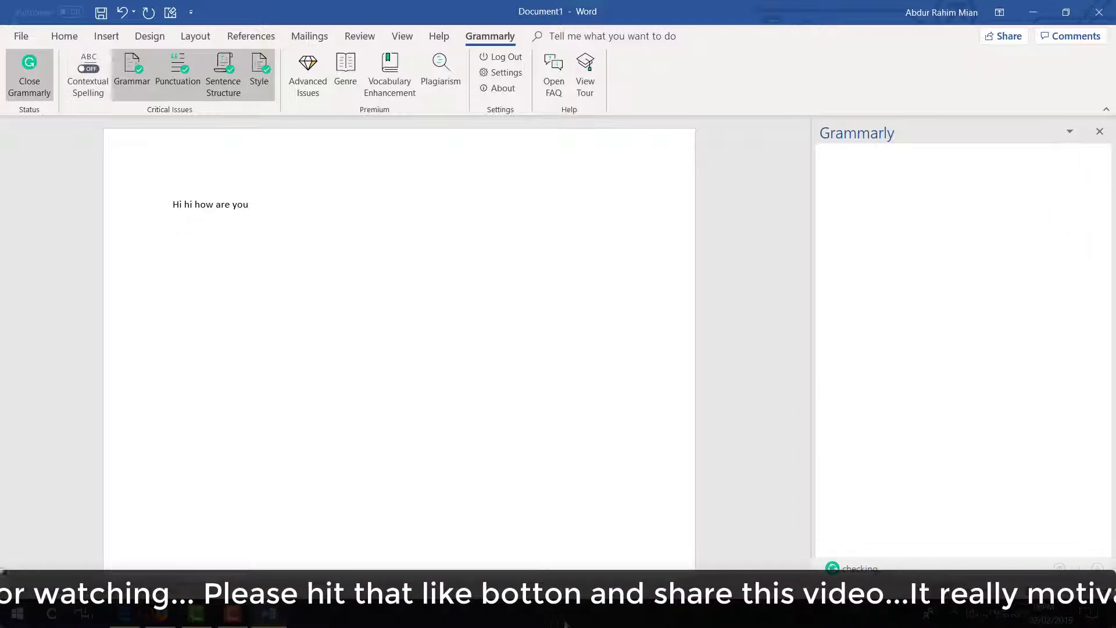